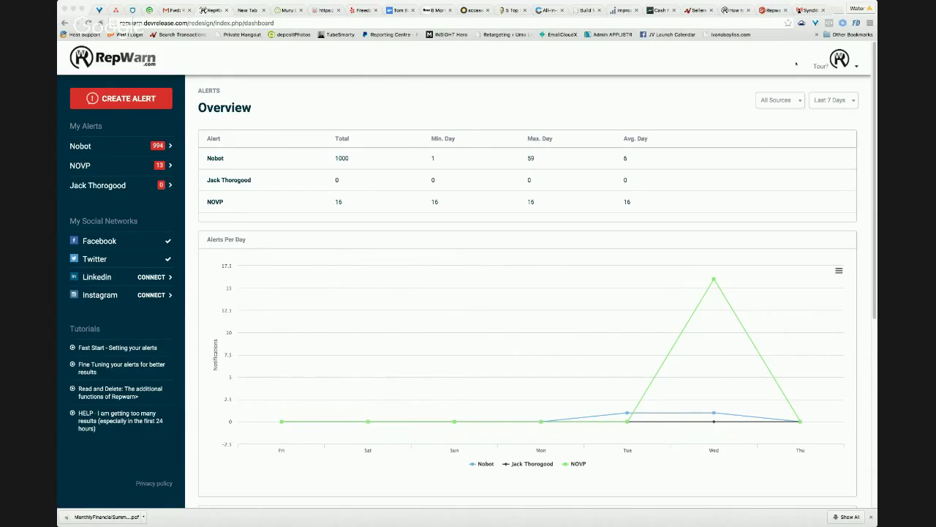
click(617, 111)
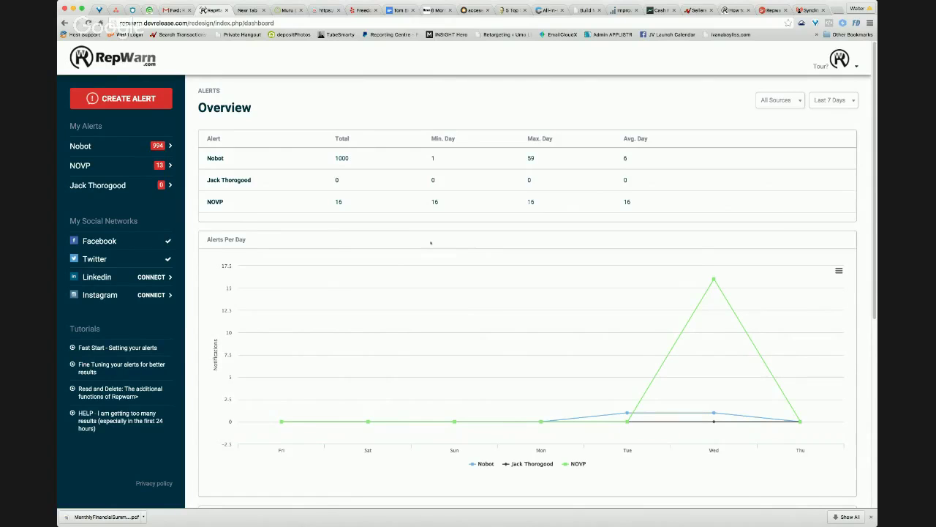
scroll(431, 243, down, 3)
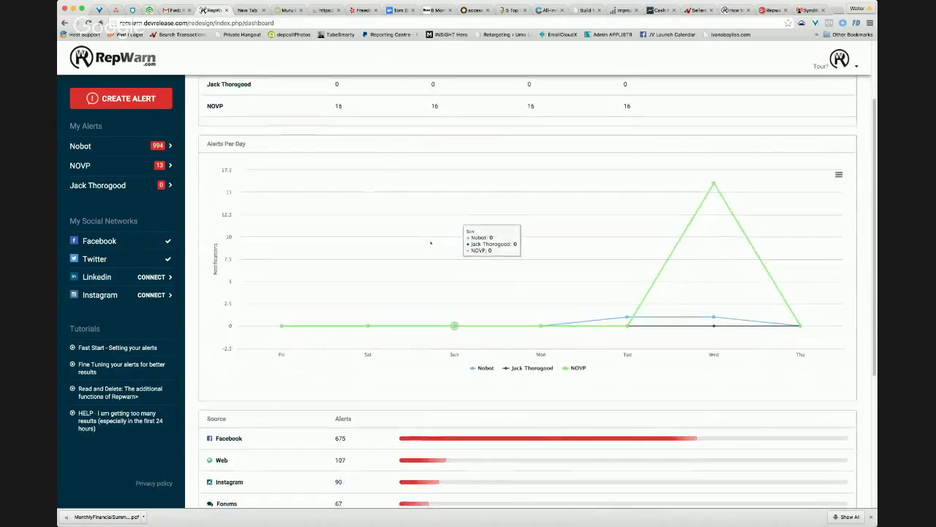
scroll(431, 243, down, 3)
scroll(431, 243, up, 6)
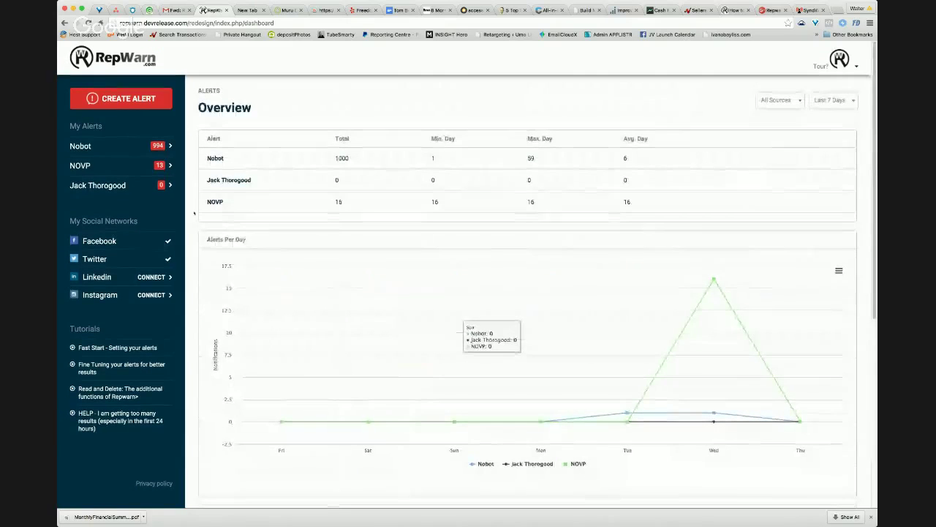
Start a new alert named Brand Name with the keyword Repwarn and continue to the ancillary terms.
click(149, 101)
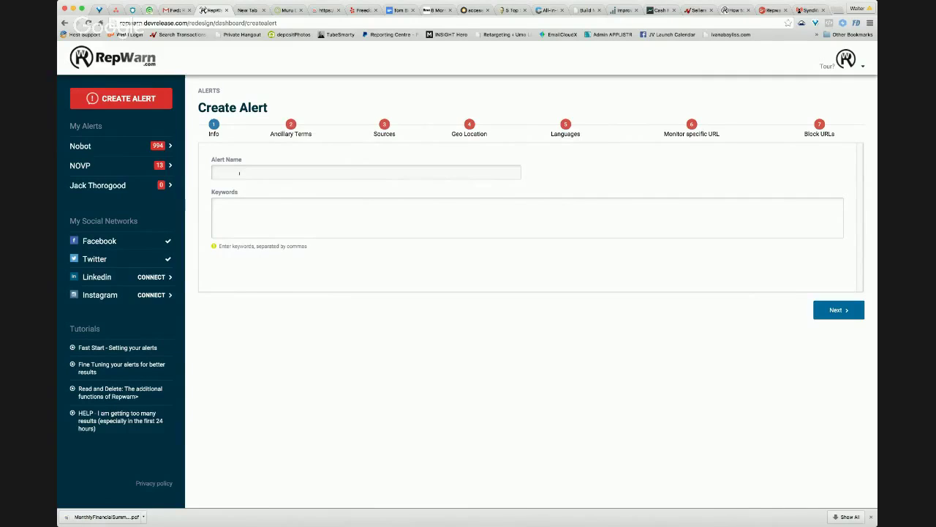
text(R)
key(BackSpace)
text(Brand Name)
click(230, 219)
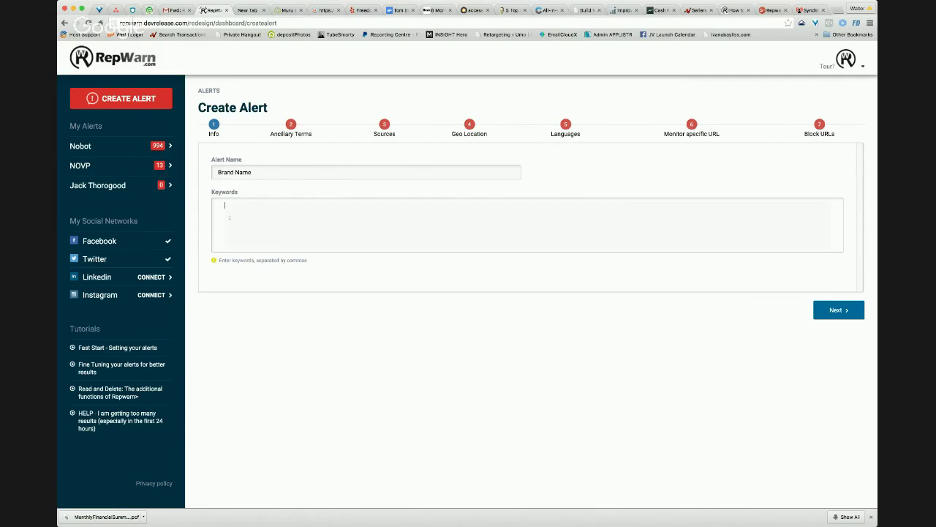
text(Repwarn,)
click(830, 306)
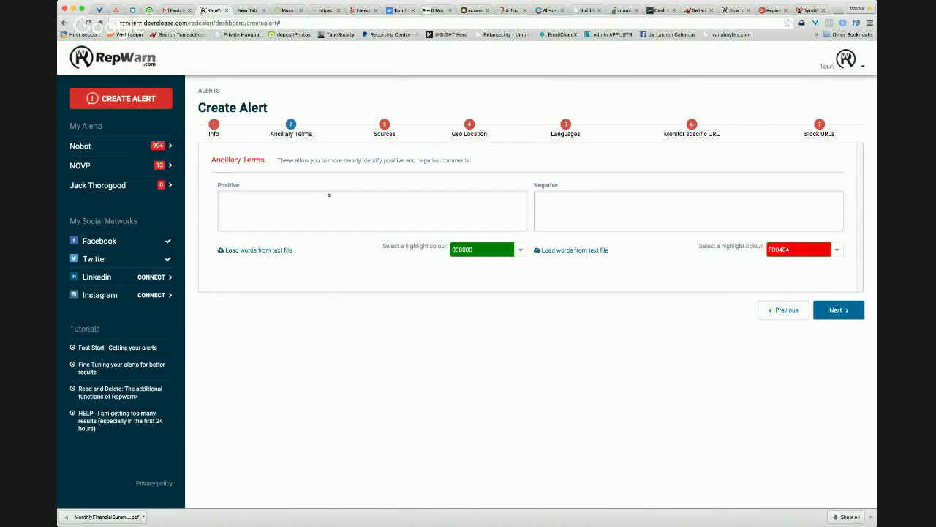
Enter Works Great and Fantastic as the alert's positive ancillary terms.
click(315, 200)
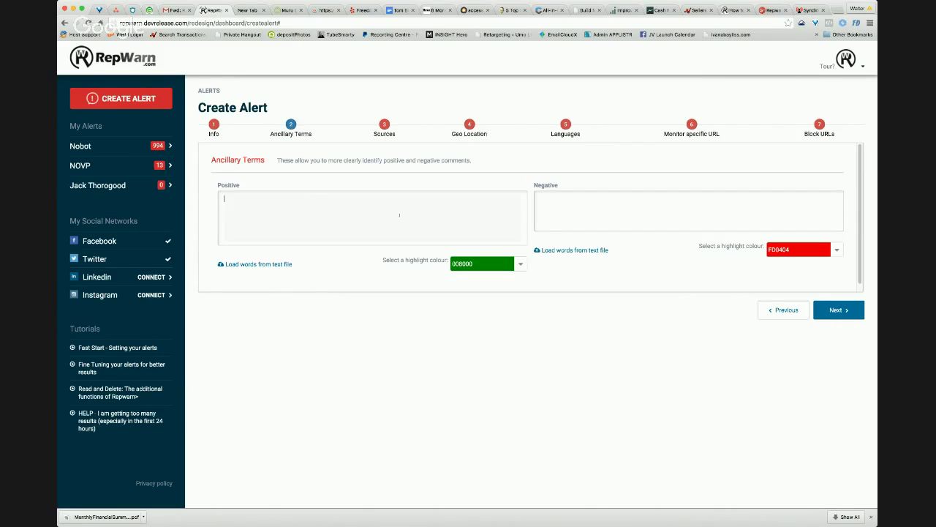
text(Works Gr)
text(eat )
text(Fantastic)
Add Trouble and Bad Service as negative ancillary terms, and separate the positive terms Works Great and Fantastic with a comma.
click(627, 206)
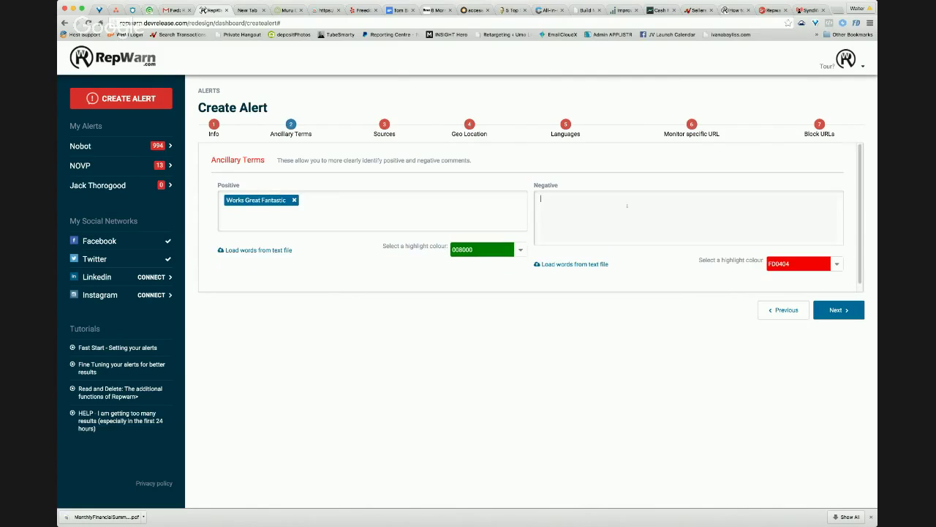
text(Trouble)
key(Return)
text(Bad Service)
scroll(353, 219, down, 1)
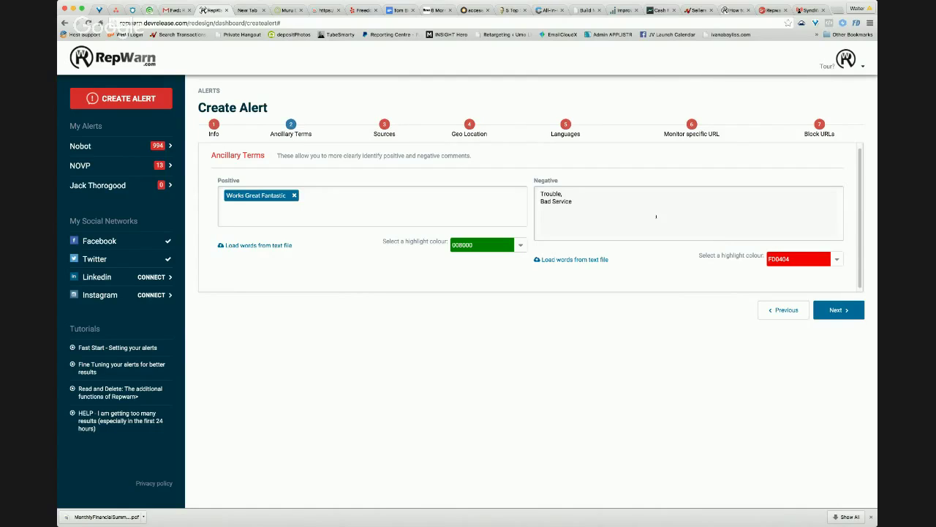
click(290, 196)
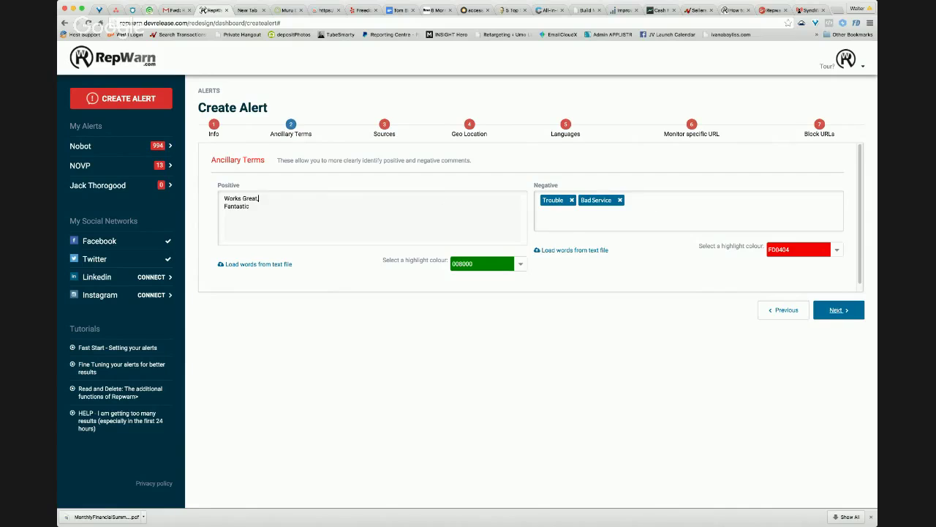
click(836, 310)
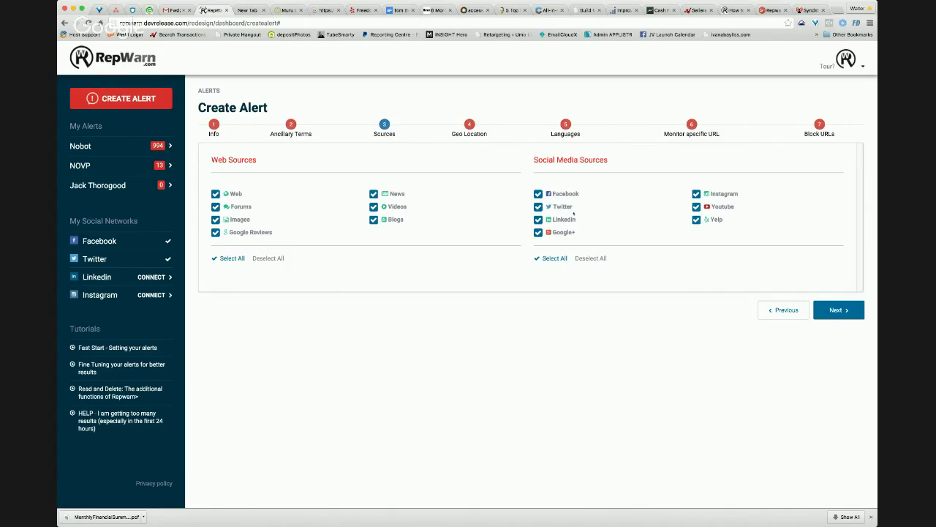
Try switching the Yelp, Instagram and Facebook sources off and back on.
click(696, 220)
click(697, 221)
click(696, 194)
click(568, 194)
click(558, 195)
click(697, 193)
Add Australia as a country geo location, mark a point in southeastern Australia on the map, and remove the Australia entry.
click(836, 310)
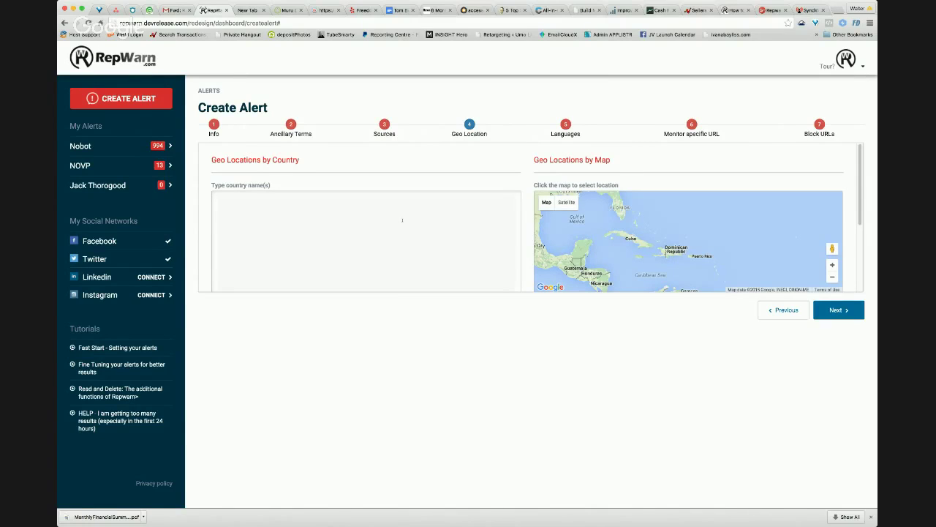
text(Australia,)
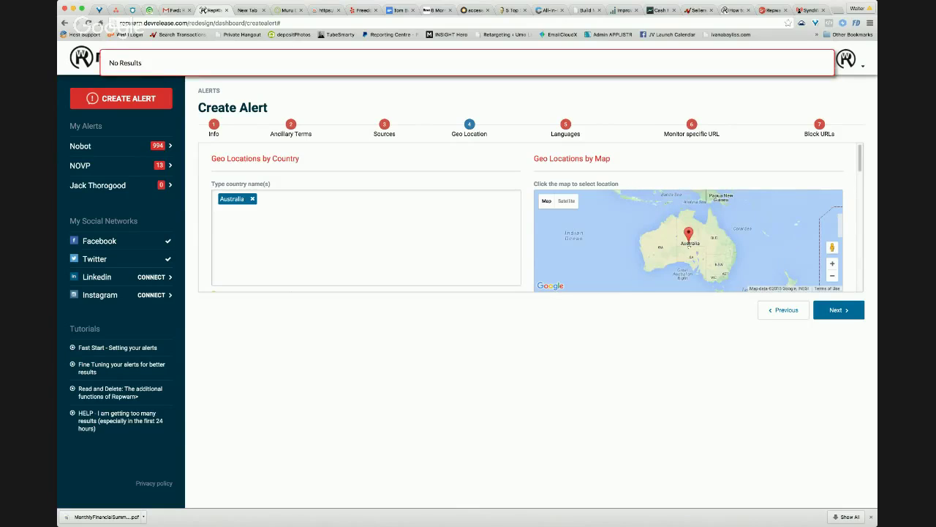
click(719, 276)
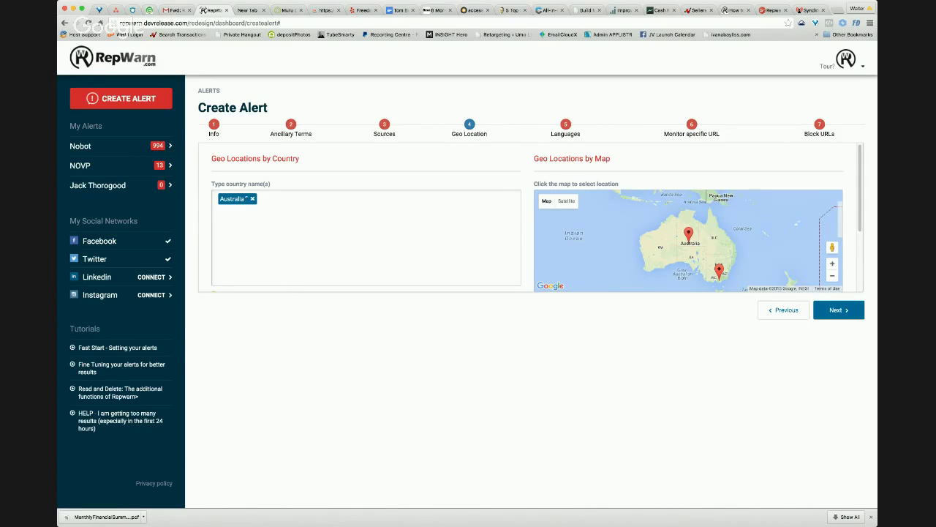
click(252, 199)
click(840, 310)
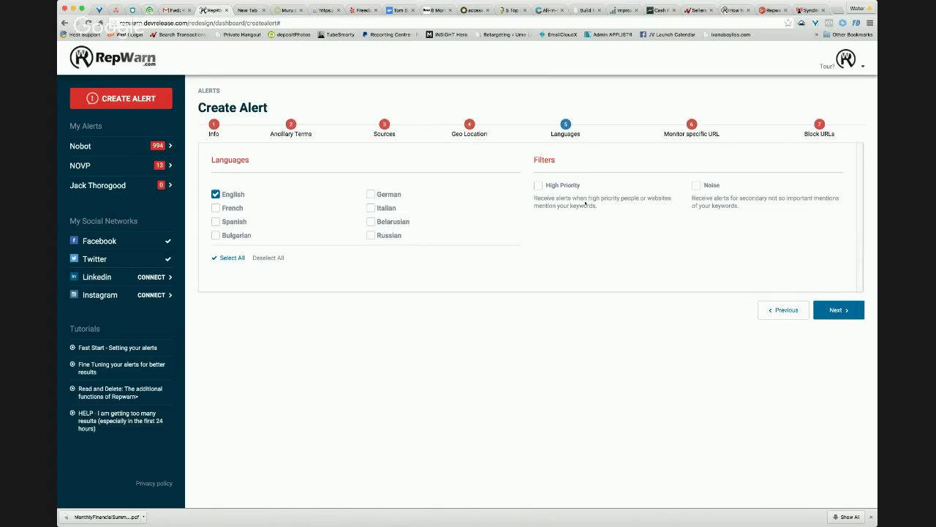
Toggle the alert's High Priority and Noise filters and continue to the specific URL monitoring settings.
click(557, 186)
click(698, 187)
click(712, 188)
click(708, 188)
click(835, 310)
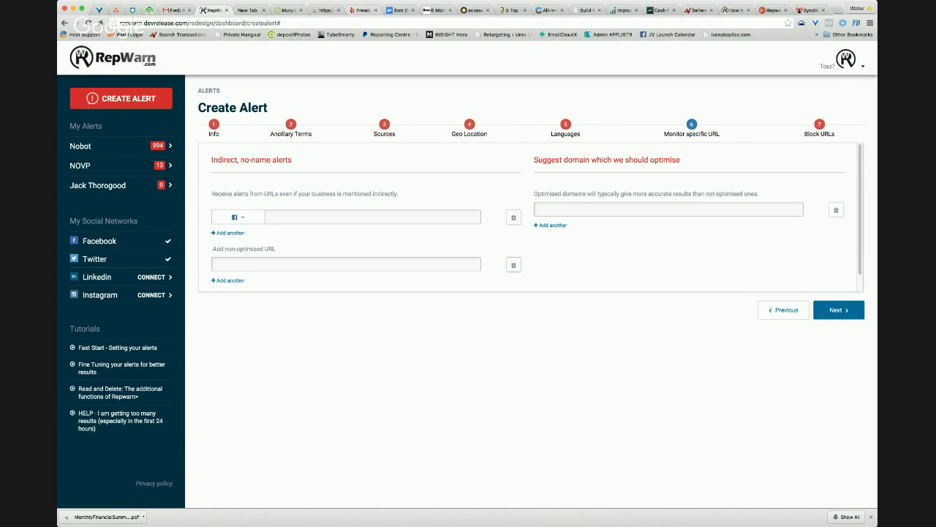
Switch to the Freedom Dental Melbourne page on Yelp and copy its web address.
click(362, 10)
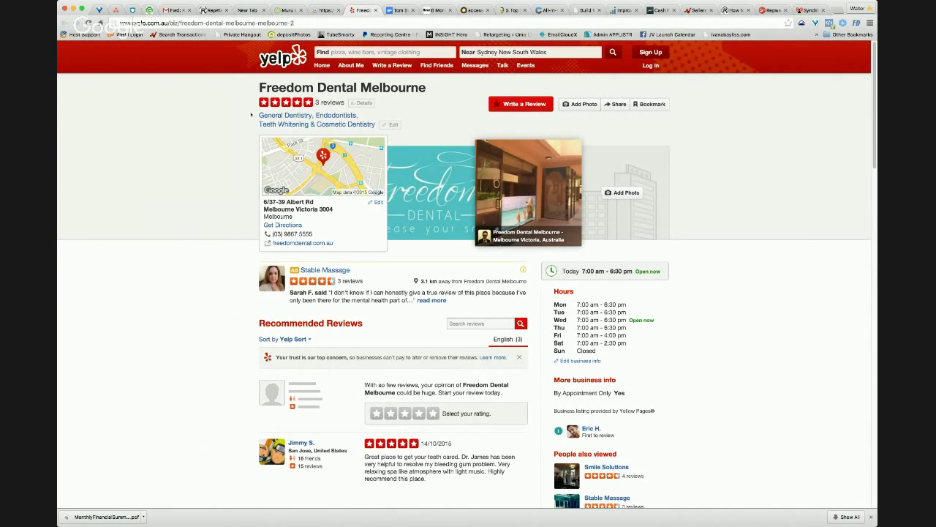
click(302, 23)
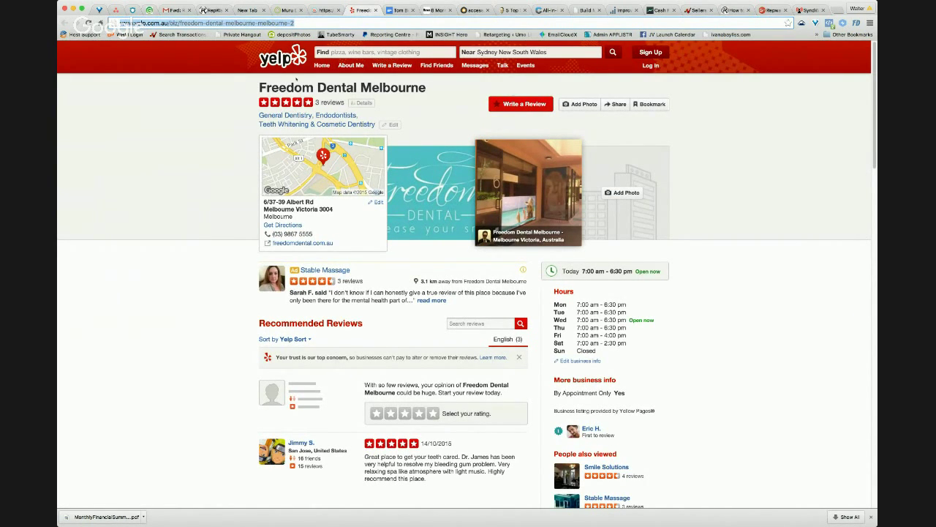
drag(420, 88, 285, 88)
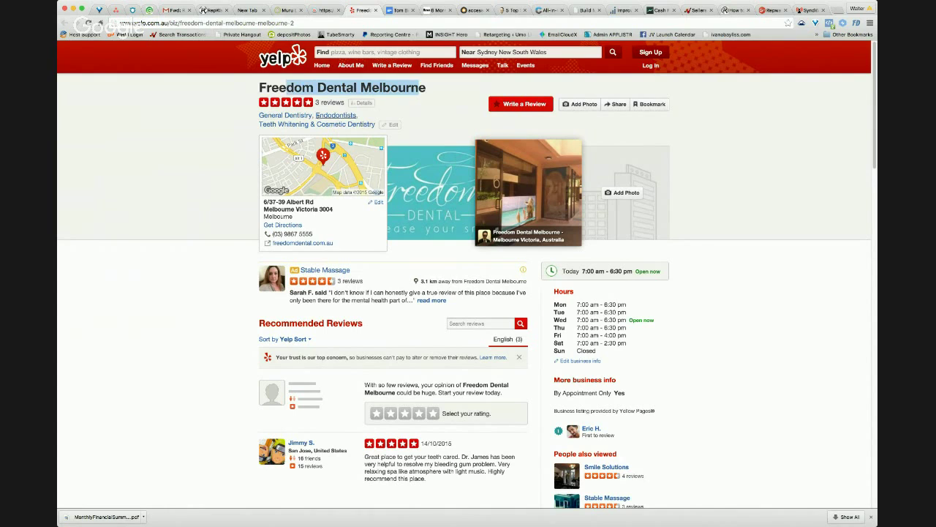
click(296, 22)
key(super+c)
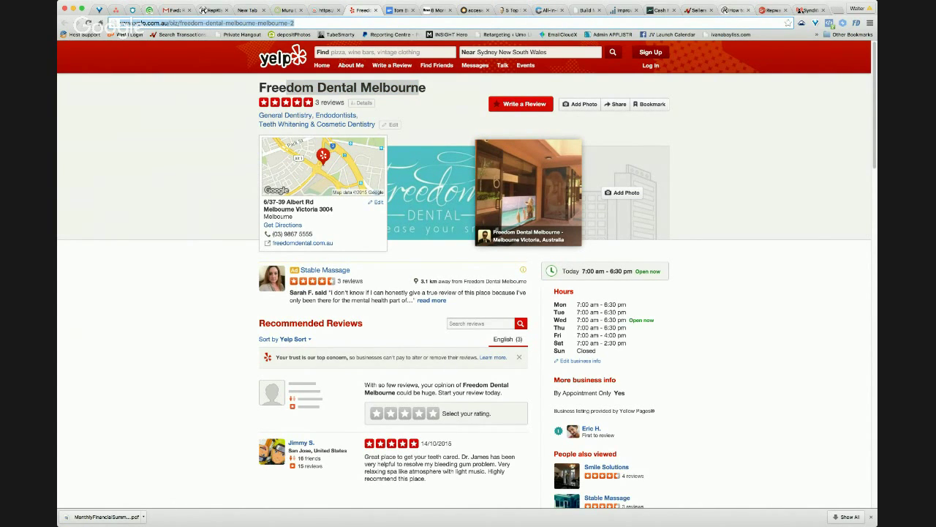
Return to the RepWarn alert and add the copied Freedom Dental address as an indirect, no-name alert URL with Yelp as its source.
click(764, 13)
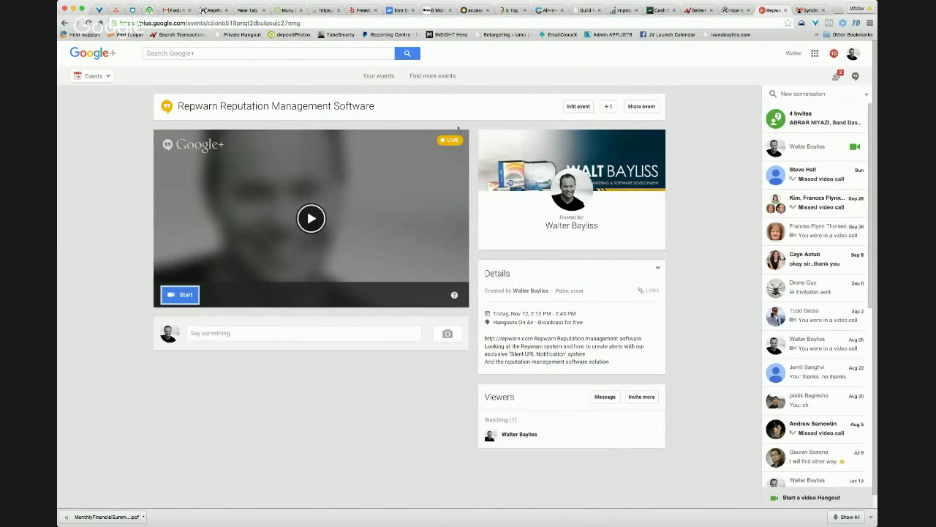
click(214, 10)
click(324, 216)
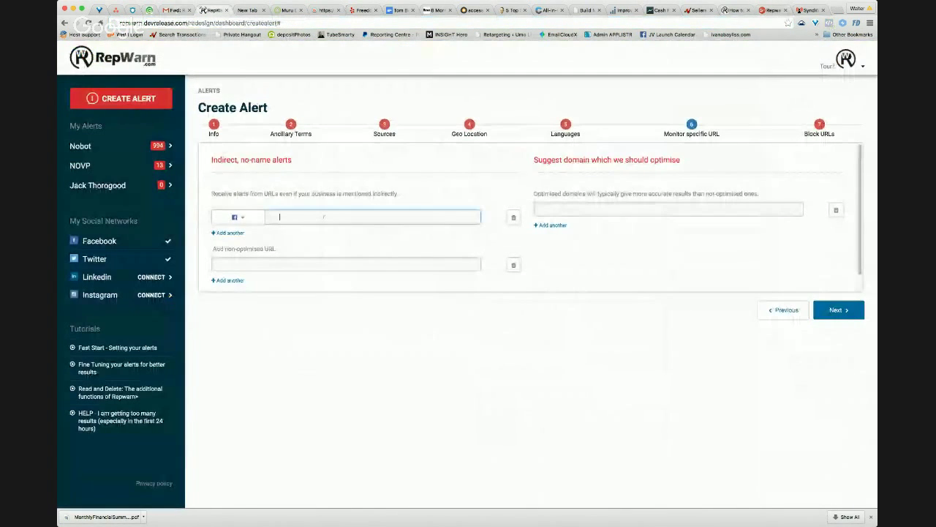
click(238, 217)
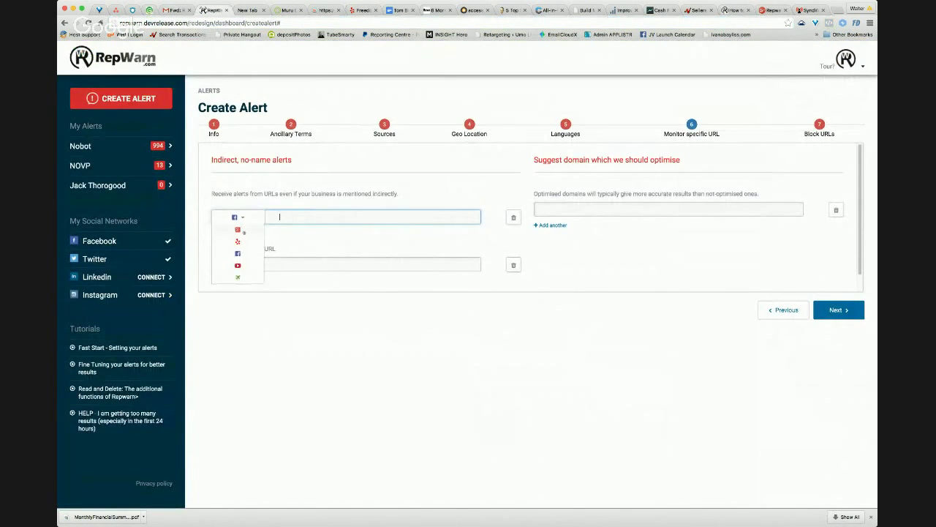
key(super+v)
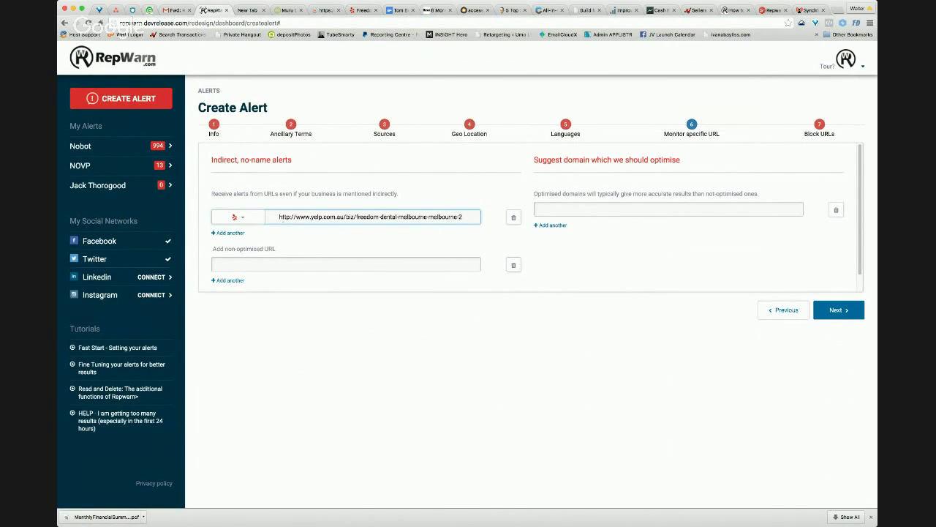
click(283, 220)
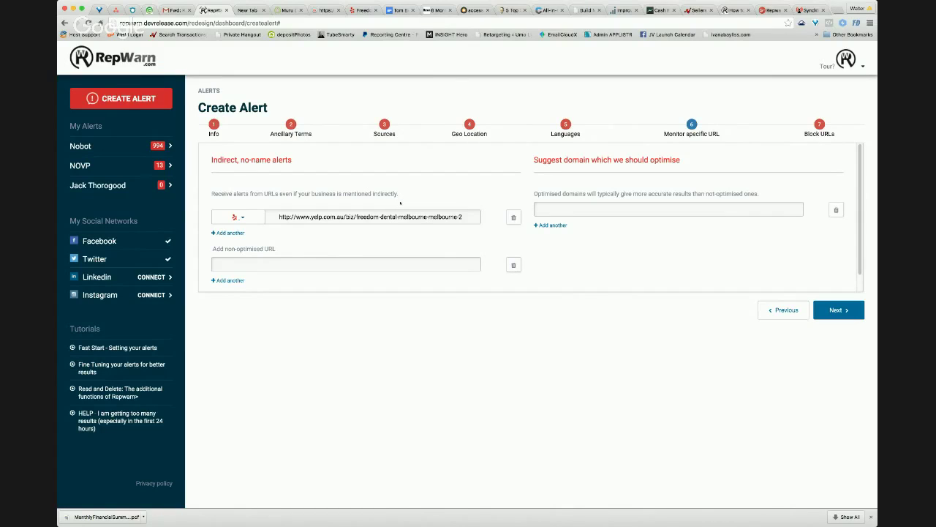
Clear the Yelp address from the indirect, no-name alerts.
click(475, 219)
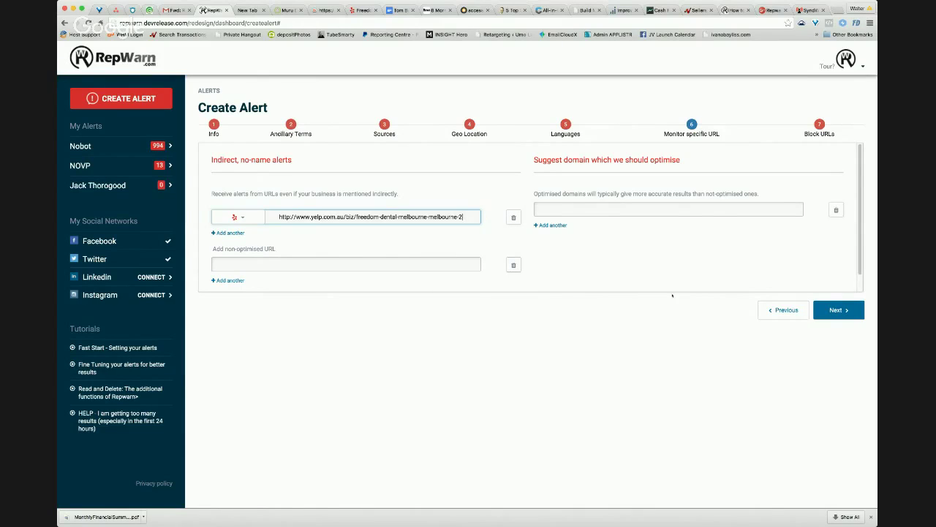
key(super+a)
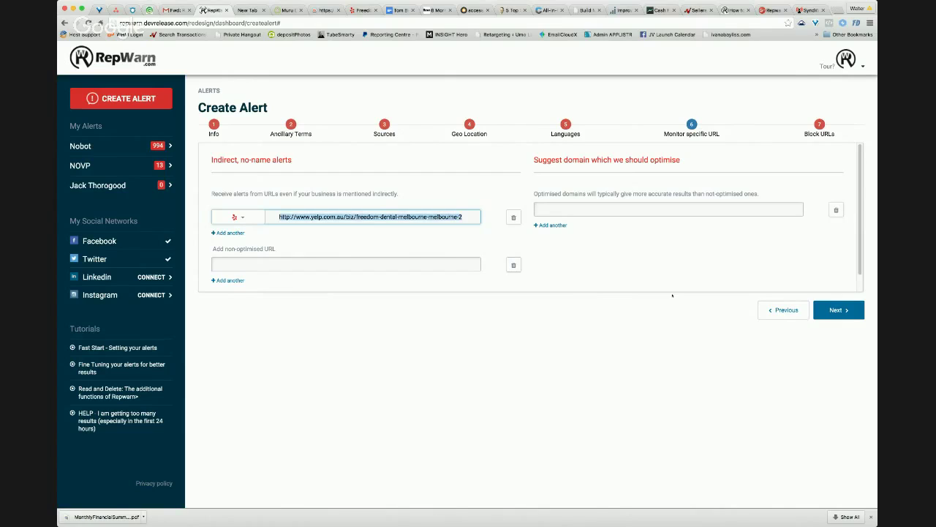
key(BackSpace)
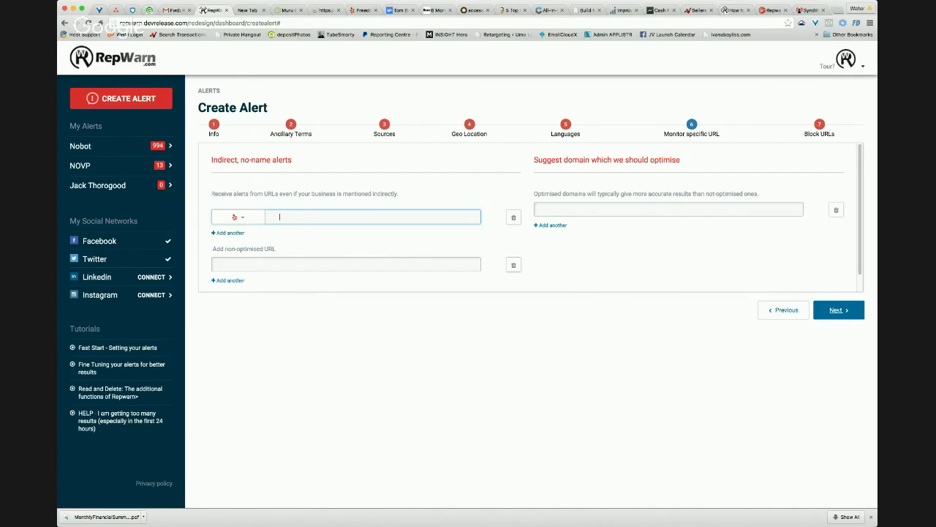
key(Return)
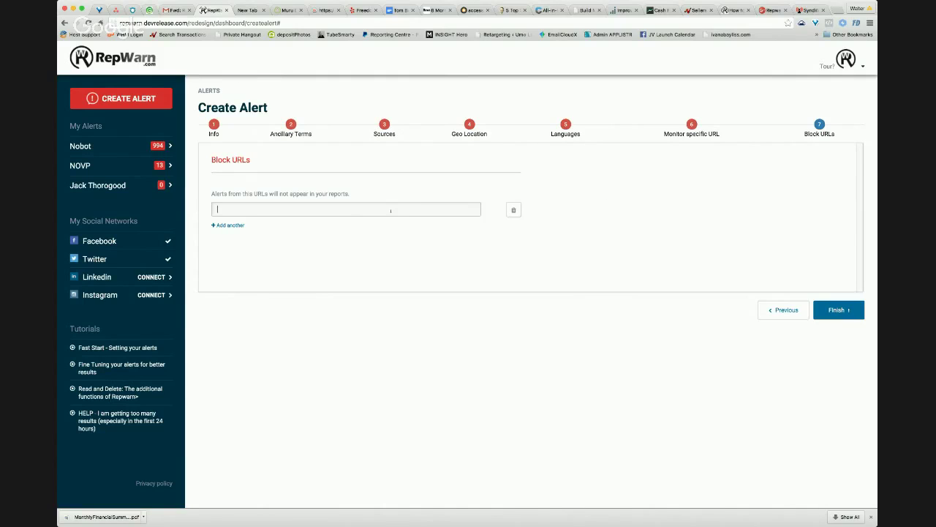
key(super+a)
text(http://repwarn.com)
click(837, 310)
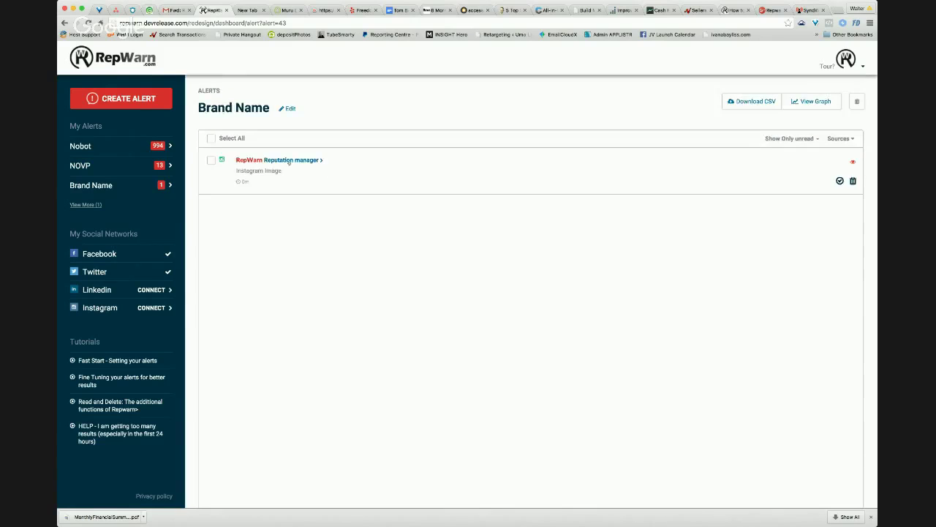
View the RepWarn Reputation manager Instagram result of the Brand Name alert, and review the alerts overview and its source breakdown.
click(289, 163)
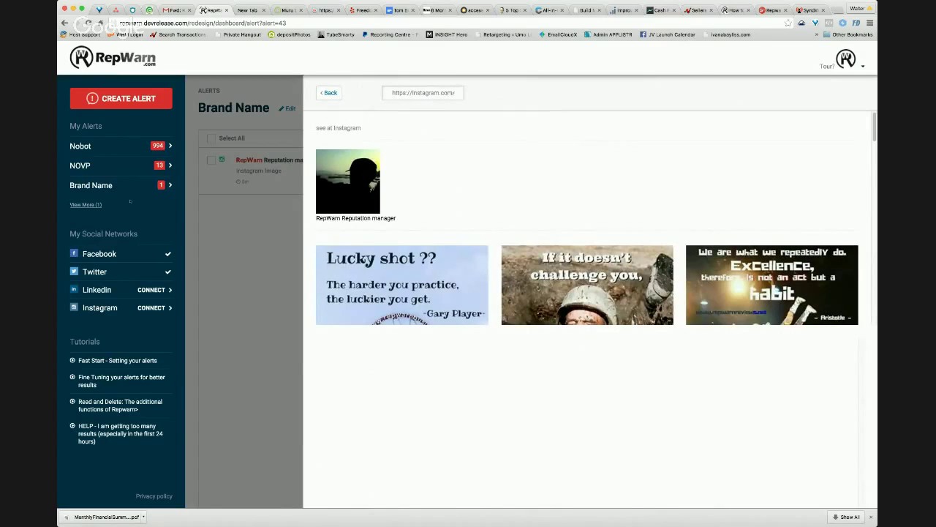
click(104, 187)
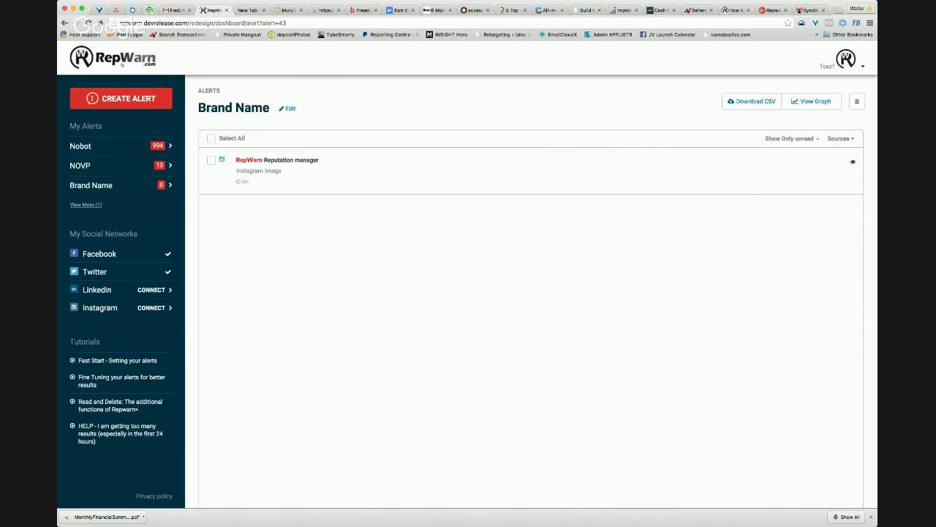
click(122, 64)
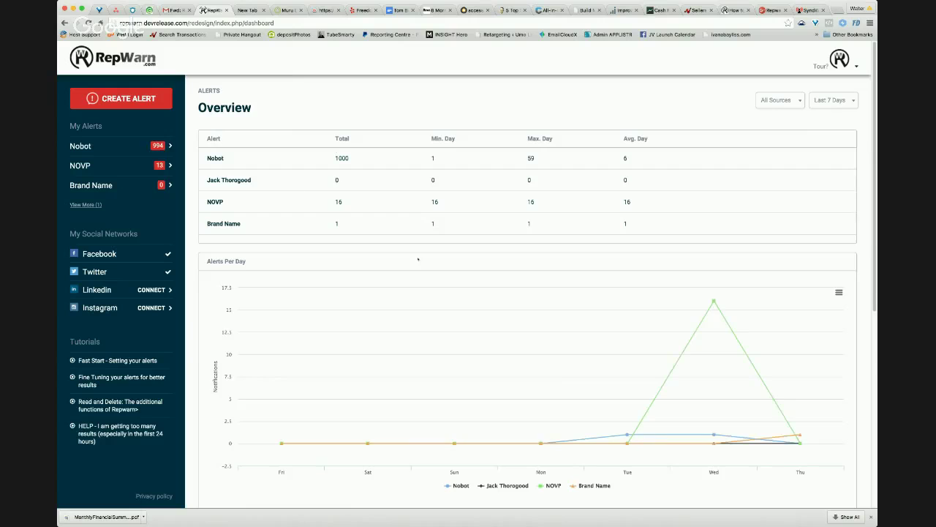
scroll(530, 335, down, 3)
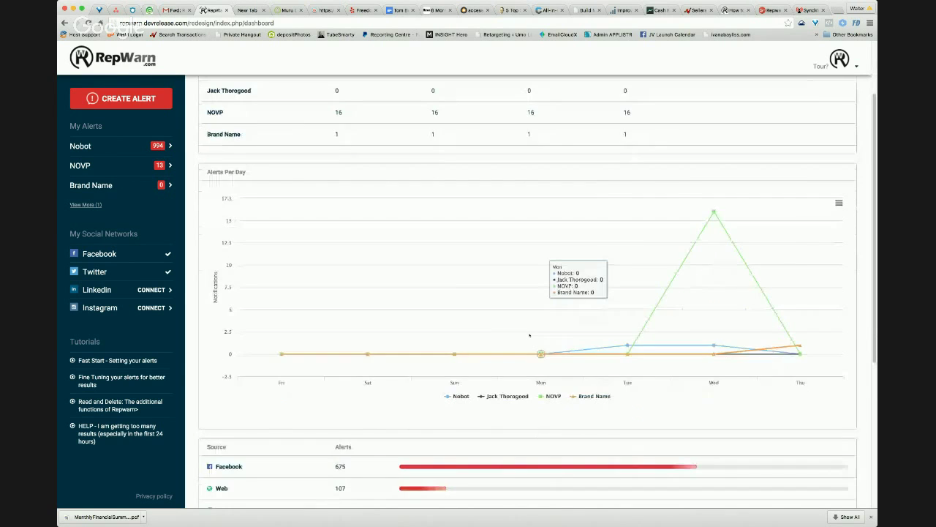
scroll(530, 335, down, 8)
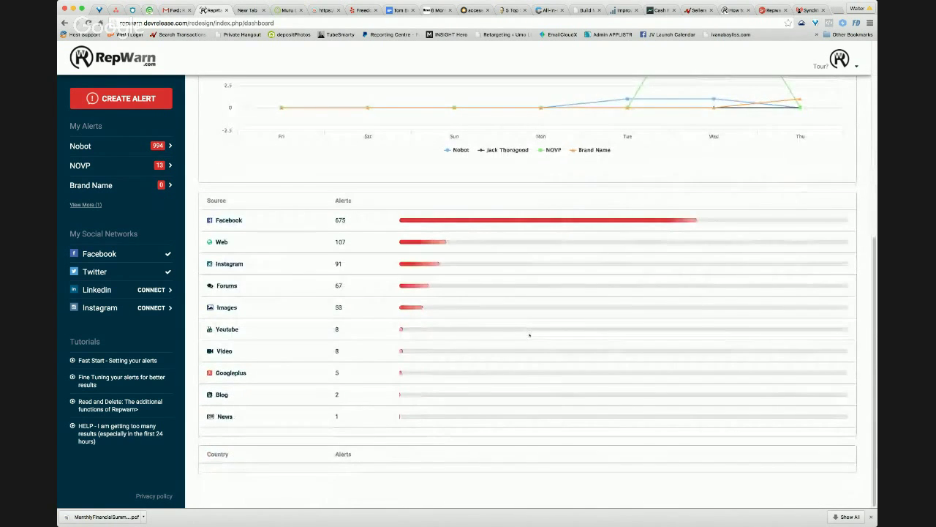
Review the Alerts Per Day graph and per-alert totals in the alerts overview, and return to the Brand Name alert results.
scroll(530, 335, up, 10)
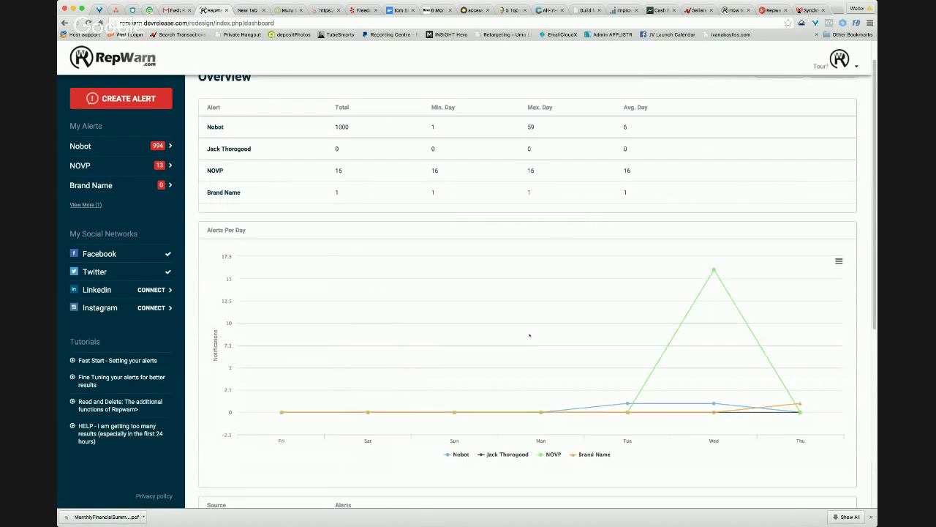
scroll(529, 335, up, 1)
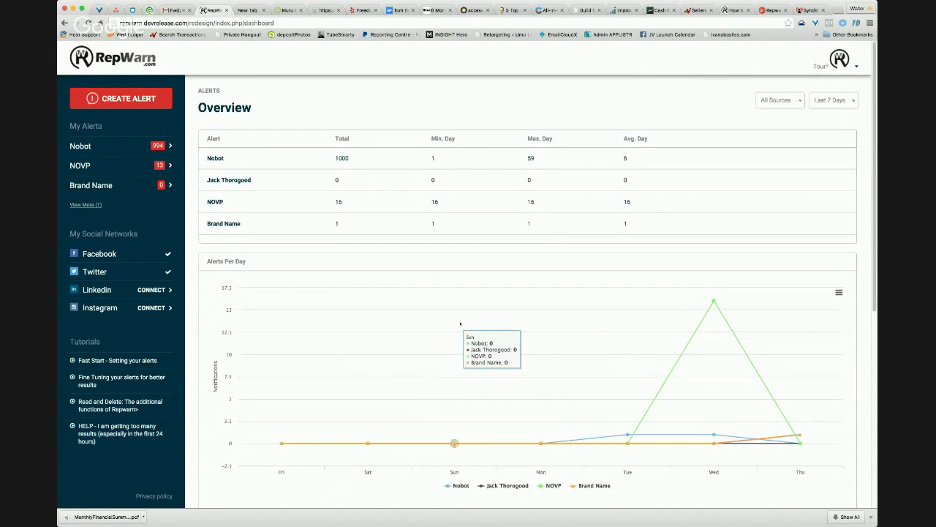
click(838, 292)
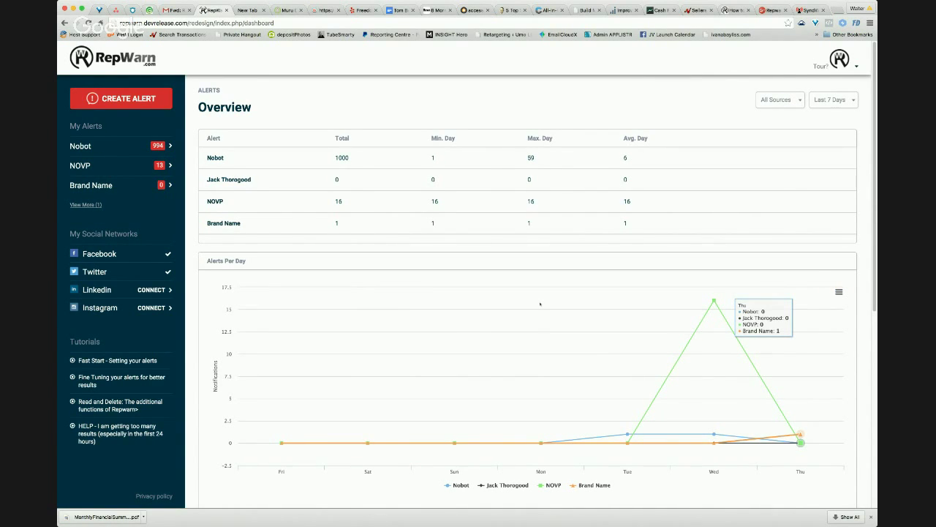
key(super+r)
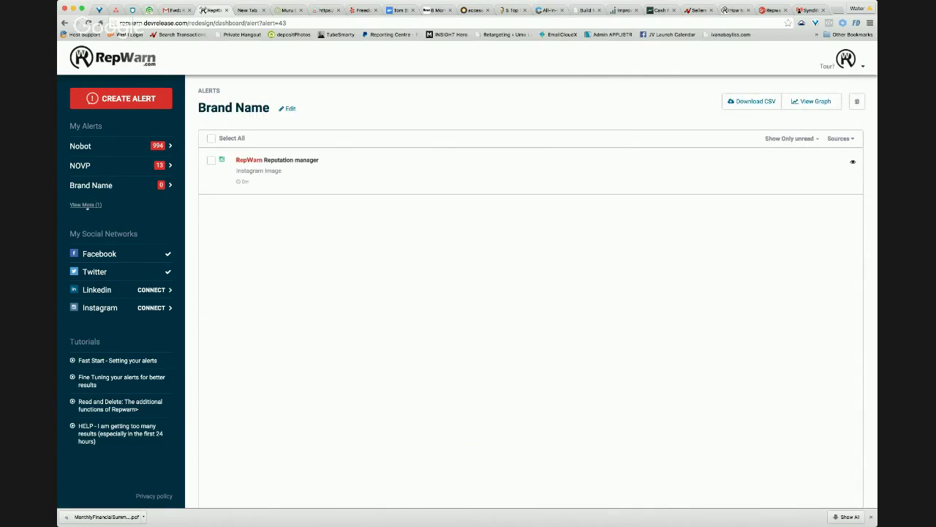
Open the NOVP alert, view its "MY YOUTUBE NOvP Does Things" Instagram result, and browse the remaining results in the list.
click(86, 205)
click(79, 165)
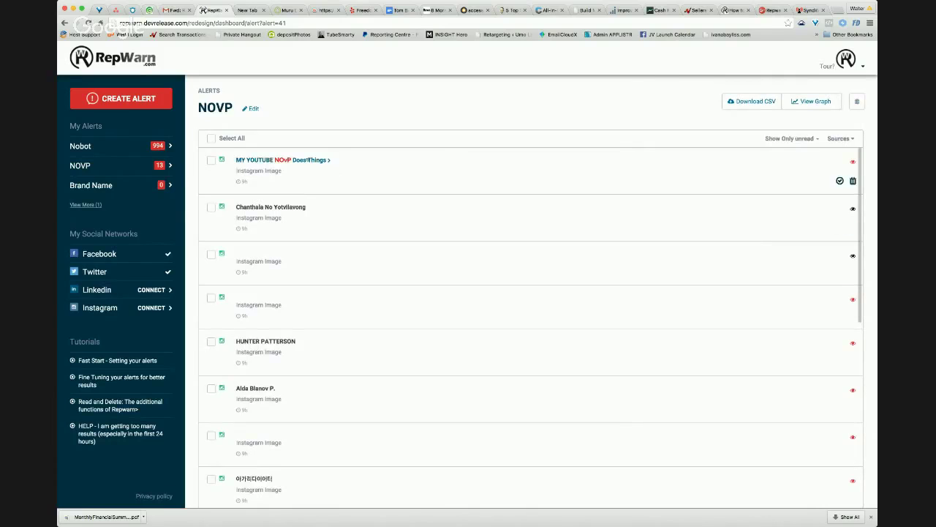
click(311, 160)
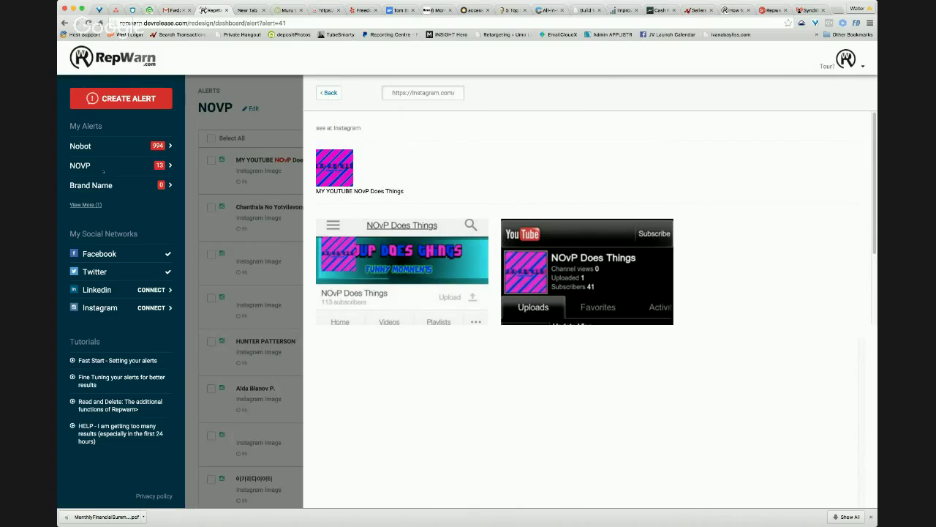
click(328, 92)
scroll(840, 196, down, 2)
scroll(348, 198, down, 10)
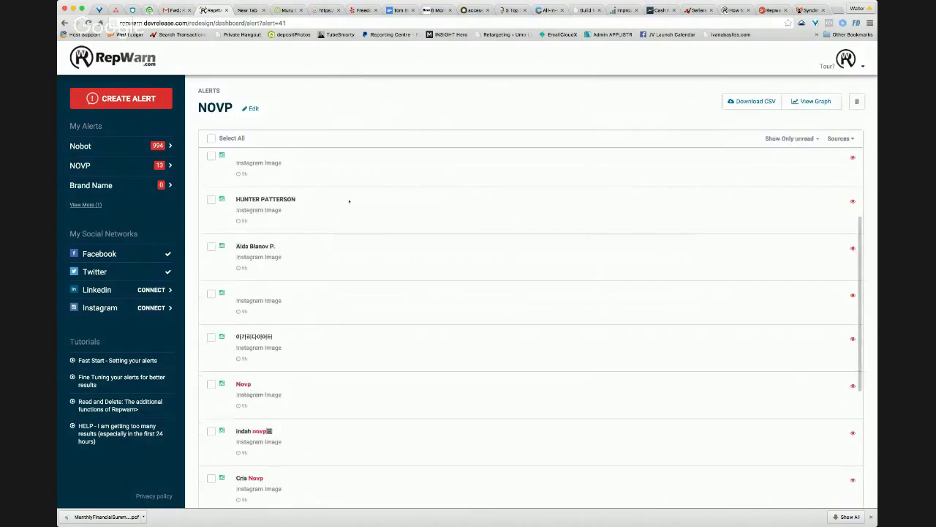
scroll(349, 201, up, 5)
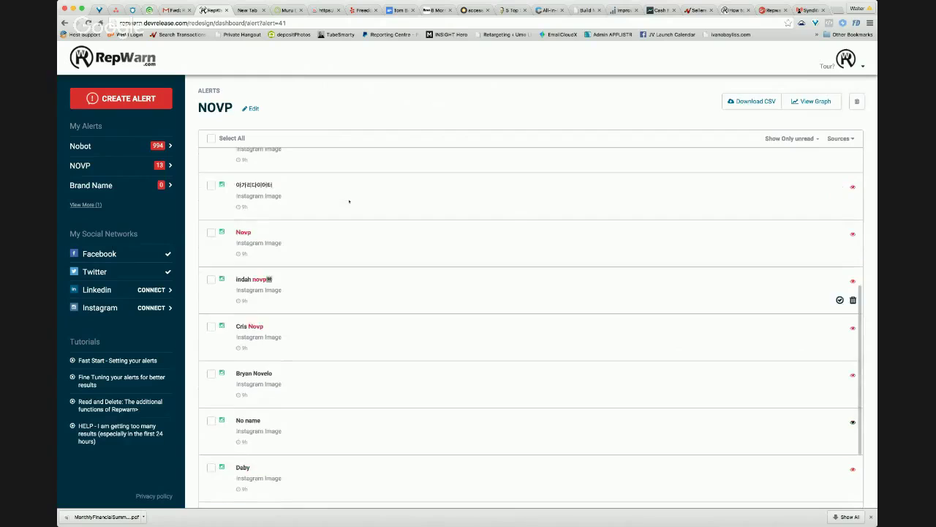